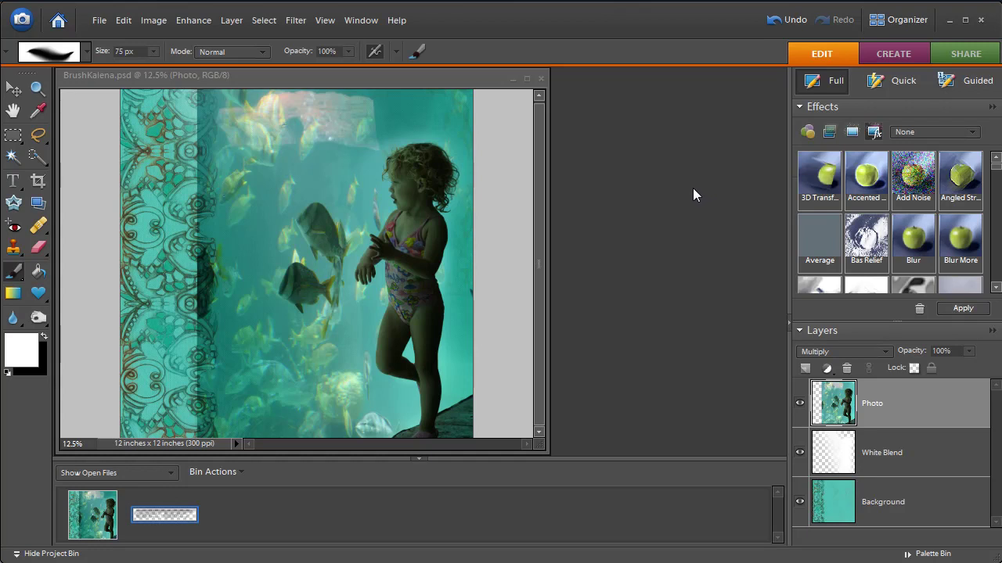
Step: Bring the stamp image 0209ArtifactsCSD_CSTStamps08.png to the front from the Project Bin
{"action": "double_click", "coordinate": [153, 514]}
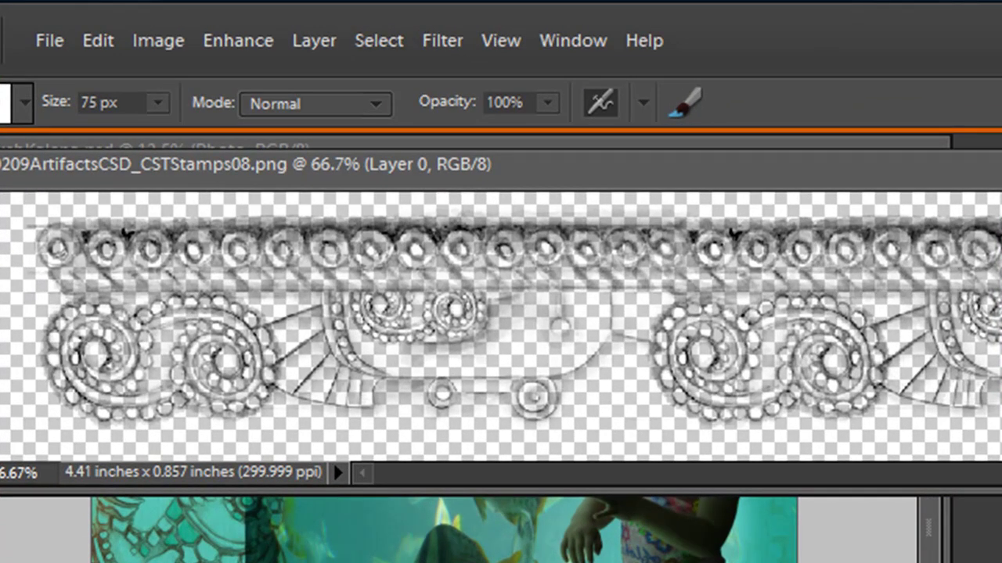
Step: Select the whole stamp canvas and define it as a new 1260 px brush named 0209ArtifactsCSD_CSTStamps08.png
{"action": "left_click", "coordinate": [377, 40]}
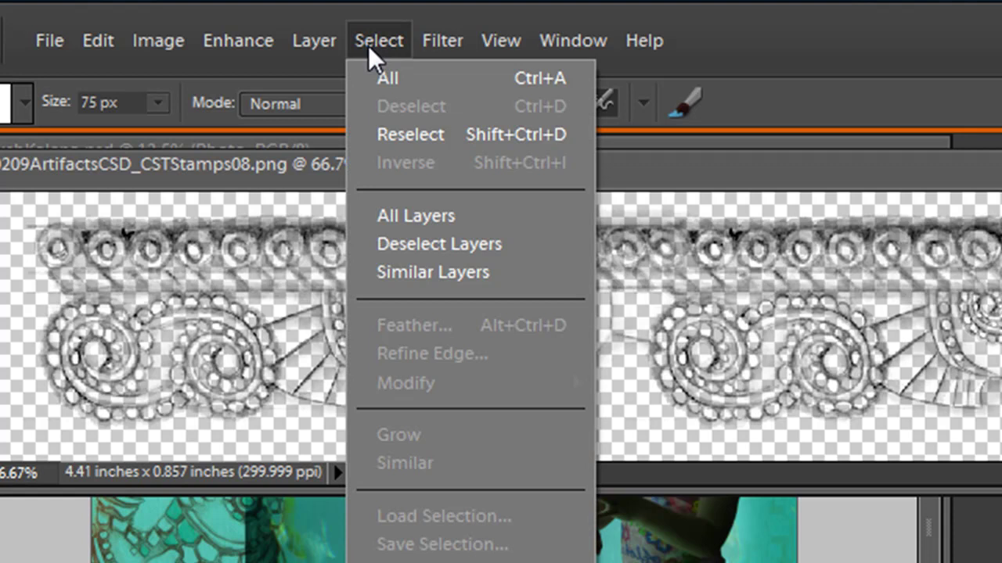
{"action": "left_click", "coordinate": [383, 78]}
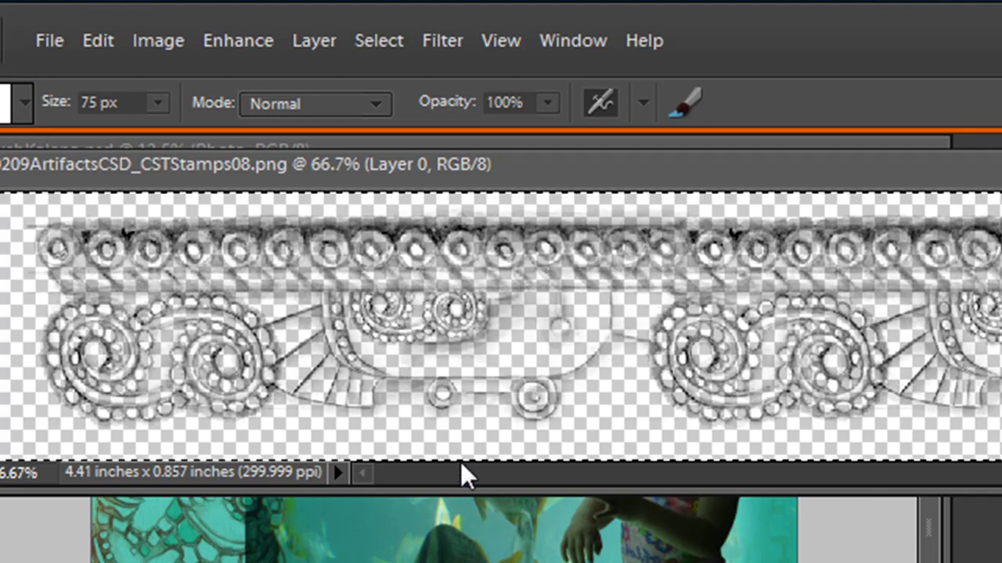
{"action": "left_click", "coordinate": [94, 36]}
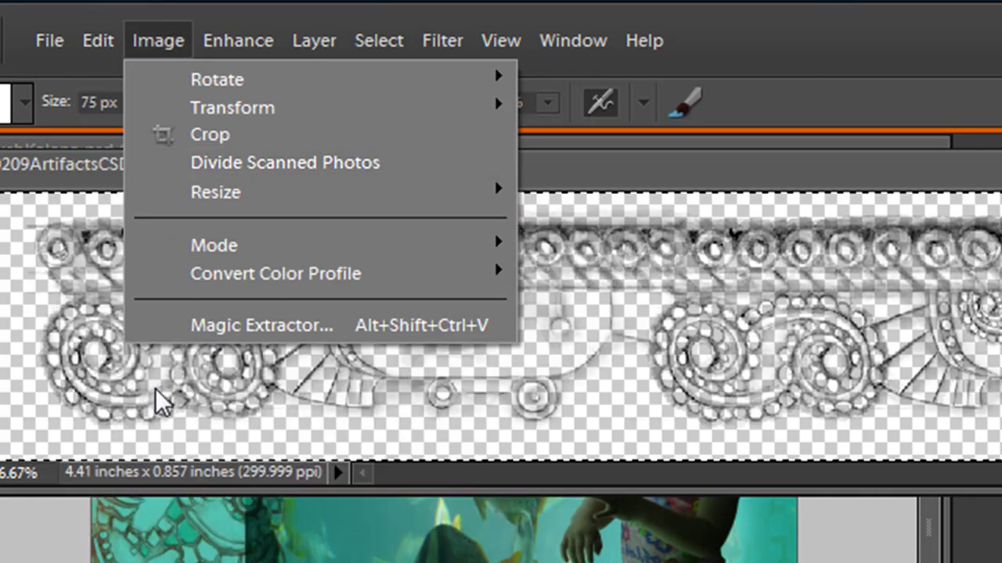
{"action": "mouse_move", "coordinate": [100, 31]}
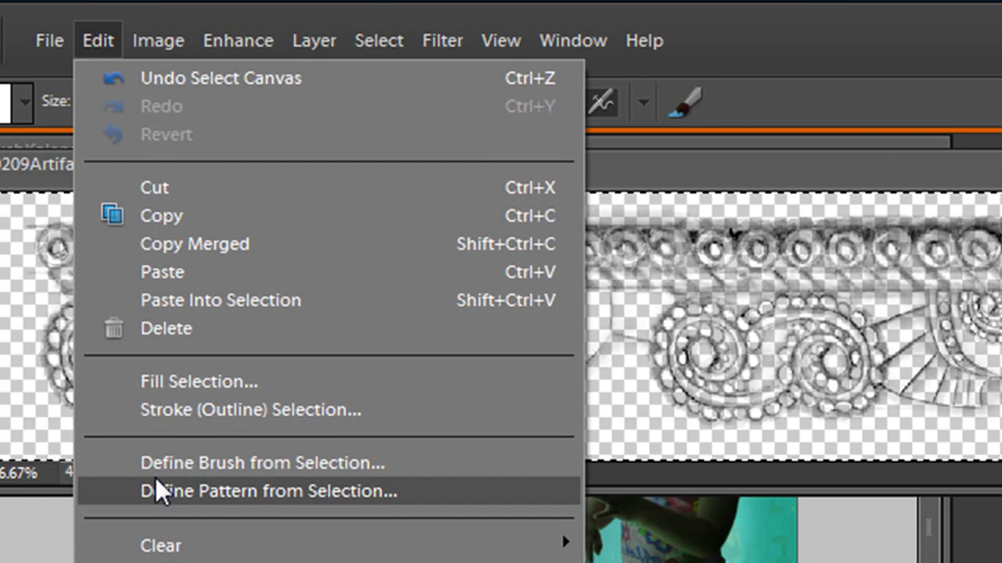
{"action": "left_click", "coordinate": [169, 464]}
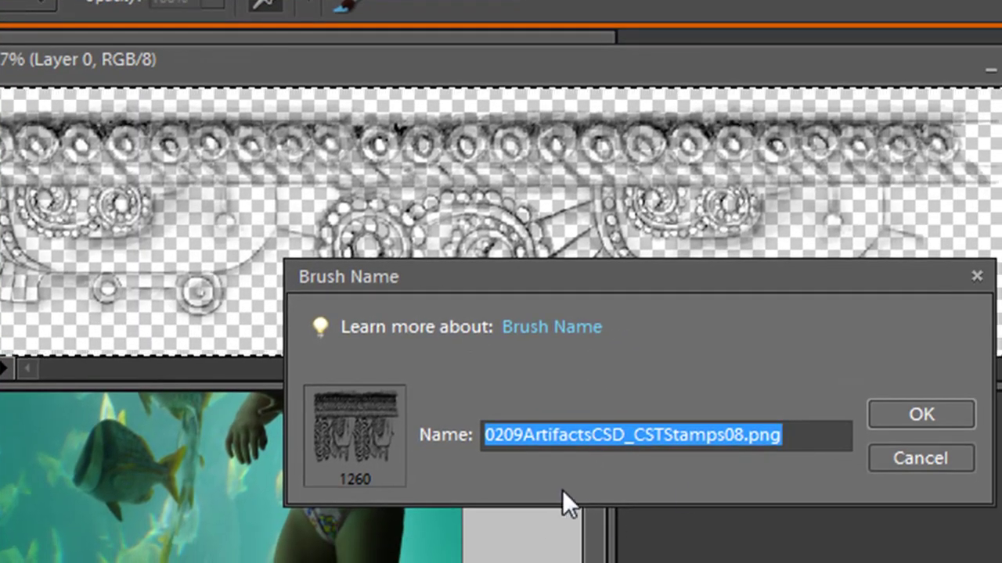
{"action": "left_click", "coordinate": [917, 417]}
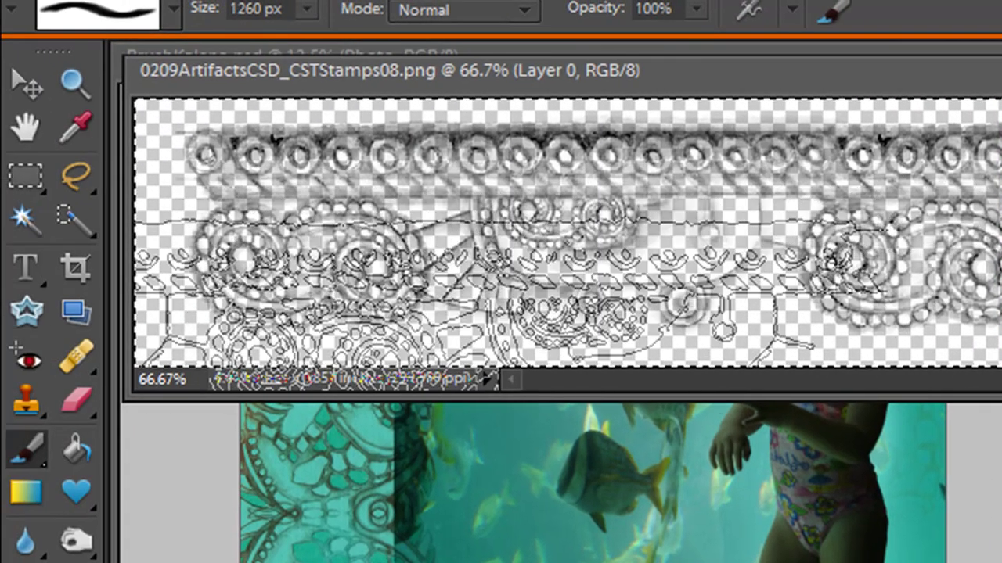
Step: Pick the new 1260 px lace brush and minimize the stamp window to reveal the aquarium photo
{"action": "left_click", "coordinate": [173, 10]}
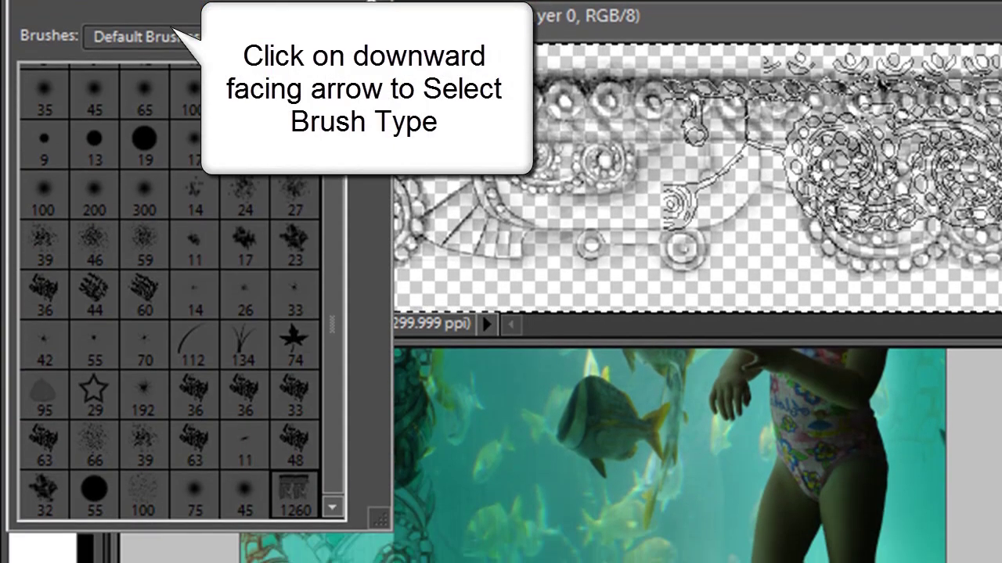
{"action": "left_click", "coordinate": [799, 15]}
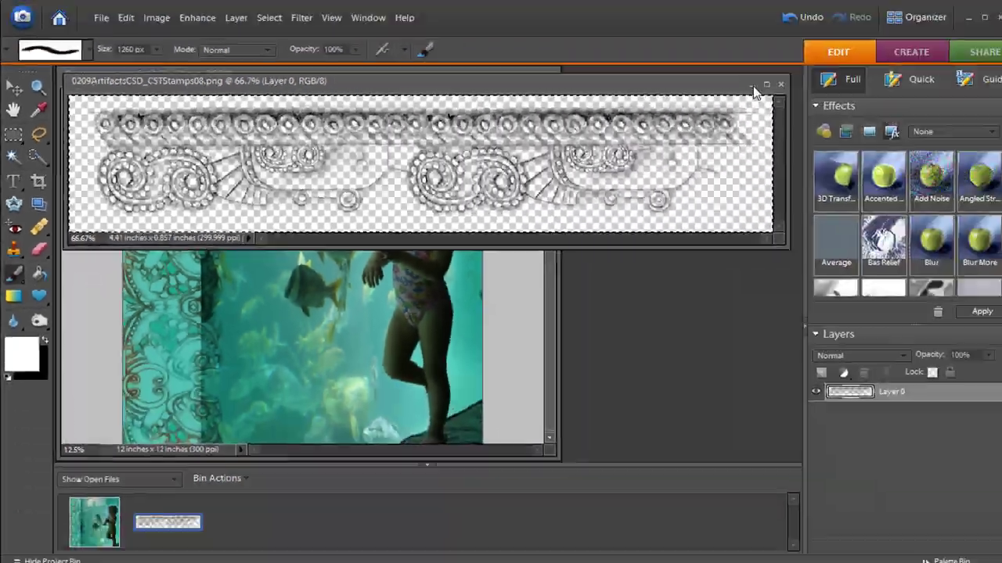
{"action": "left_click", "coordinate": [753, 85]}
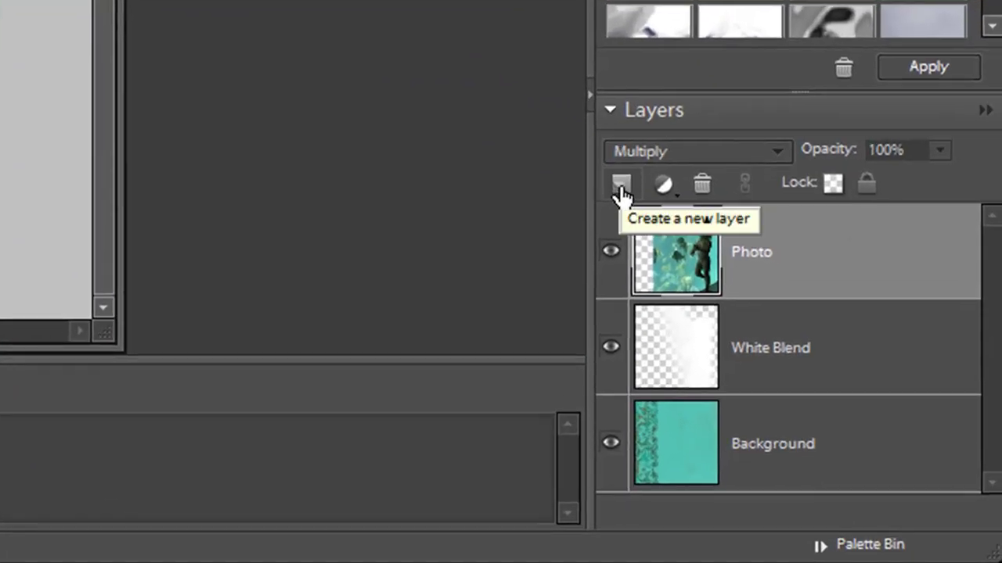
Step: Add an empty Layer 1 above Photo and set the lace brush size to 2500 px
{"action": "left_click", "coordinate": [619, 188]}
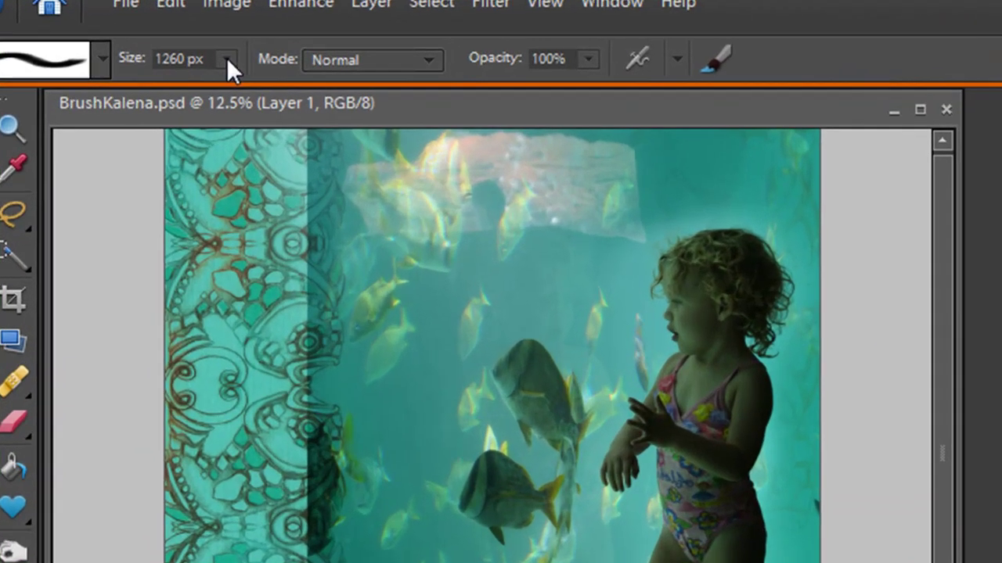
{"action": "left_click", "coordinate": [227, 59]}
{"action": "left_click_drag", "start_coordinate": [225, 88], "coordinate": [163, 82]}
{"action": "left_click_drag", "start_coordinate": [234, 90], "coordinate": [255, 93]}
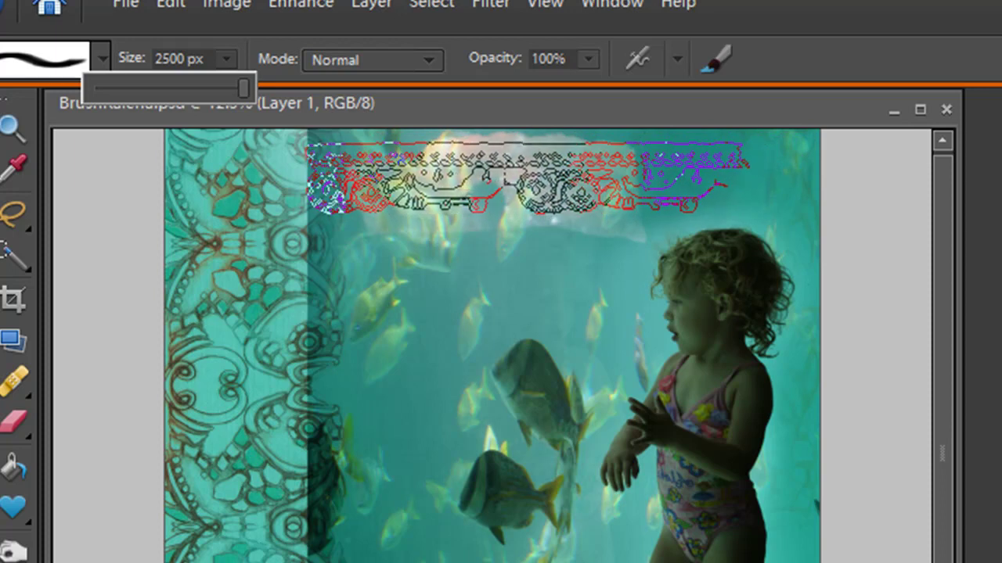
{"action": "key", "text": "bracketleft"}
{"action": "key", "text": "bracketleft"}
{"action": "key", "text": "bracketleft"}
{"action": "key", "text": "bracketleft"}
{"action": "key", "text": "bracketleft"}
{"action": "key", "text": "bracketleft"}
{"action": "key", "text": "bracketleft"}
{"action": "key", "text": "bracketleft"}
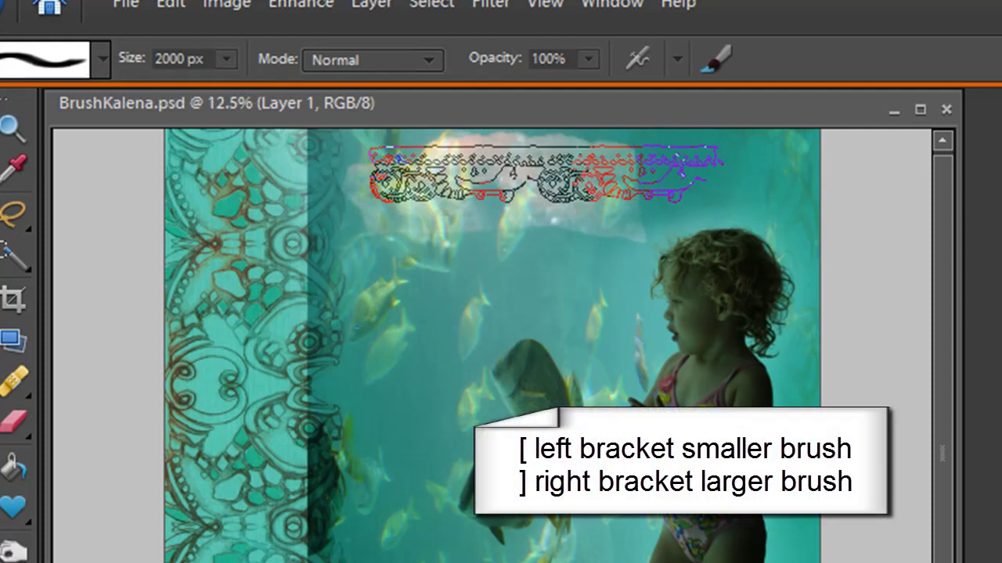
{"action": "key", "text": "bracketright"}
{"action": "key", "text": "bracketright"}
{"action": "key", "text": "bracketright"}
{"action": "key", "text": "bracketright"}
{"action": "key", "text": "bracketright"}
{"action": "key", "text": "bracketright"}
{"action": "key", "text": "bracketright"}
{"action": "key", "text": "bracketright"}
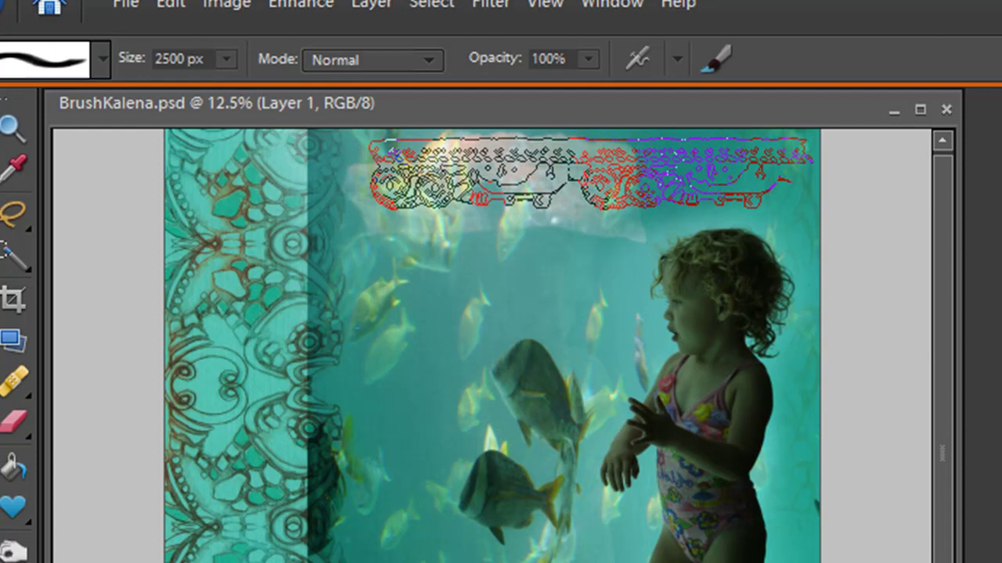
Step: Keep the brush blend mode at Normal and check the opacity setting
{"action": "left_click", "coordinate": [433, 62]}
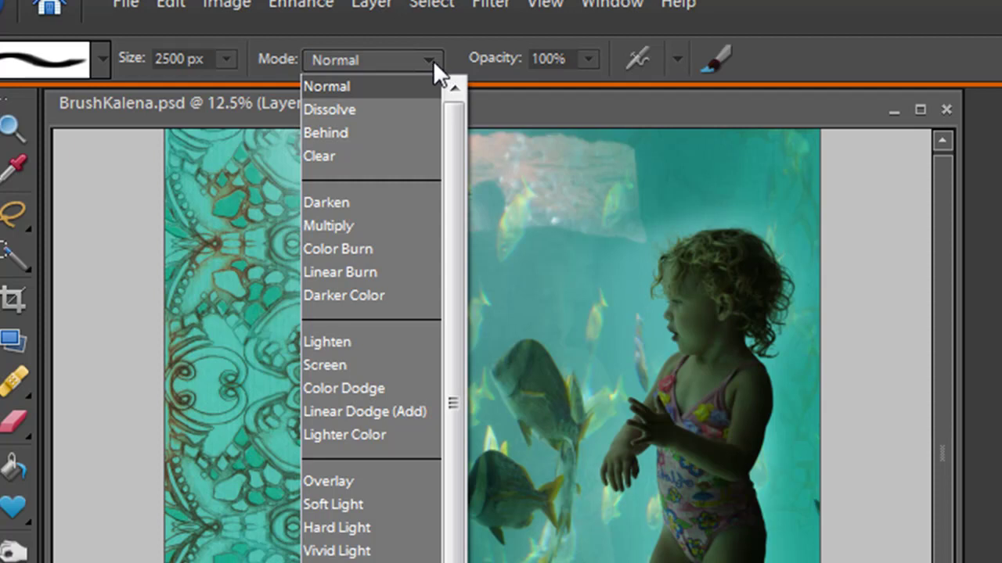
{"action": "left_click", "coordinate": [434, 60]}
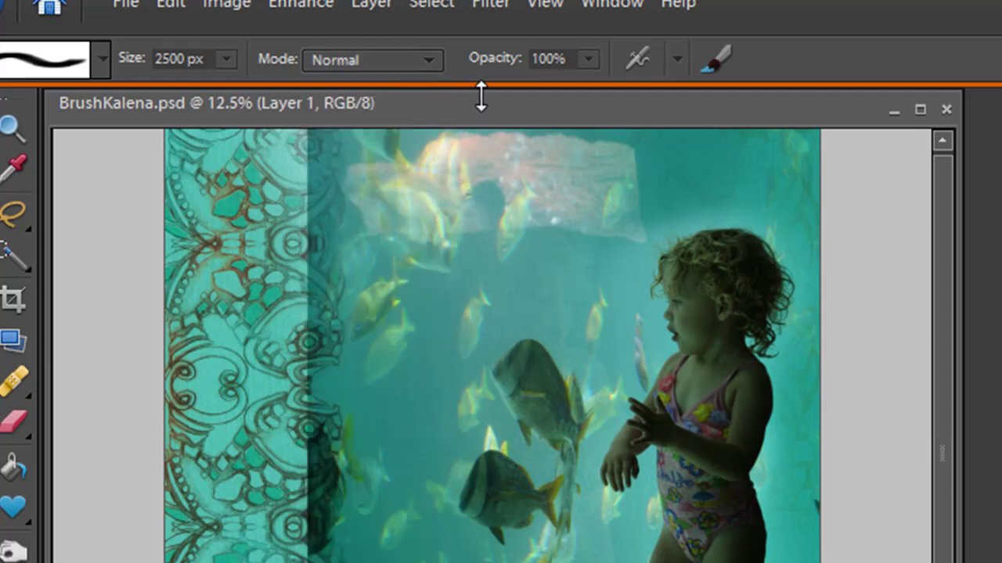
{"action": "left_click", "coordinate": [590, 69]}
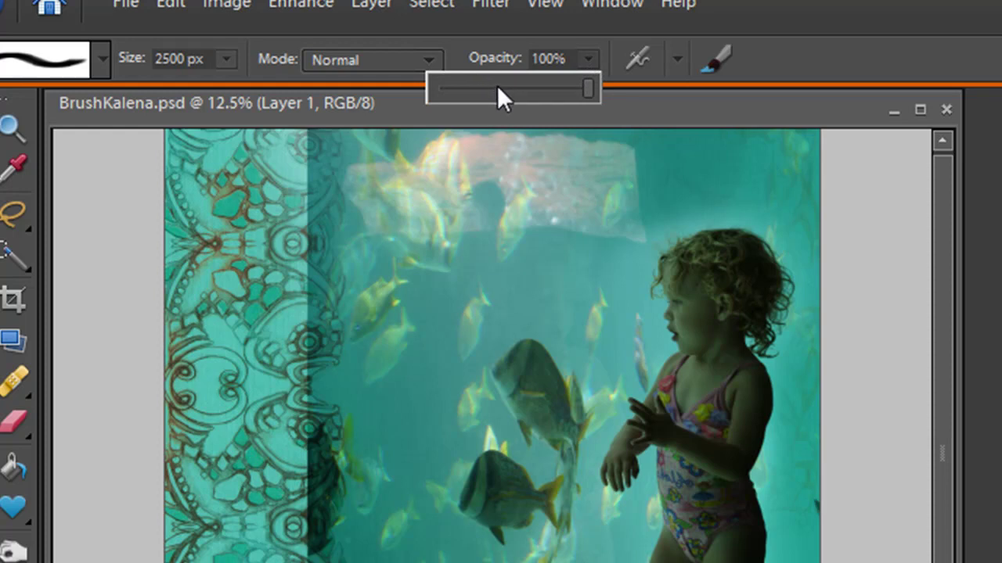
{"action": "left_click", "coordinate": [639, 61]}
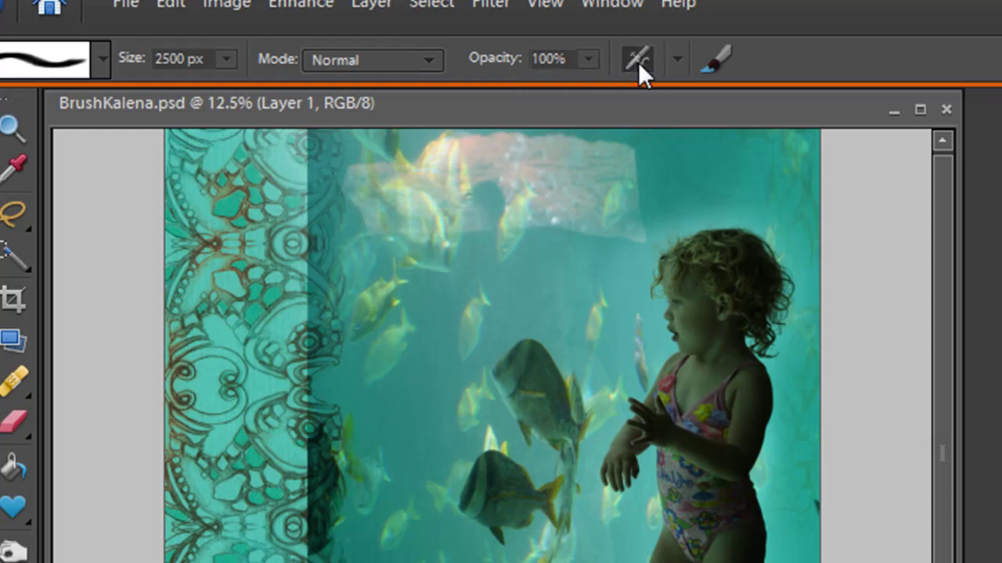
{"action": "left_click", "coordinate": [716, 62]}
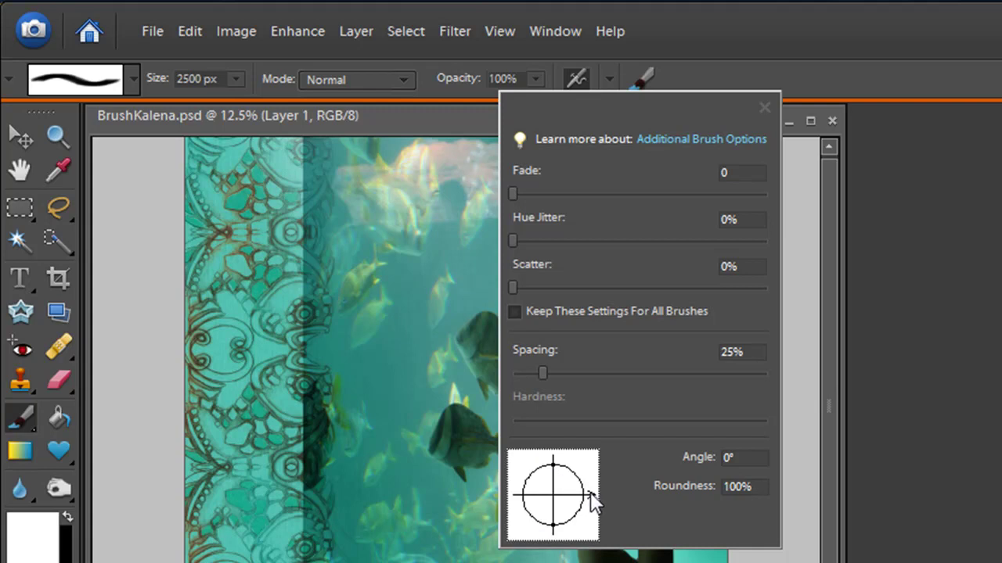
{"action": "mouse_move", "coordinate": [591, 501]}
{"action": "left_mouse_down"}
{"action": "mouse_move", "coordinate": [576, 527]}
{"action": "mouse_move", "coordinate": [548, 536]}
{"action": "mouse_move", "coordinate": [523, 486]}
{"action": "mouse_move", "coordinate": [568, 461]}
{"action": "mouse_move", "coordinate": [539, 456]}
{"action": "mouse_move", "coordinate": [542, 538]}
{"action": "mouse_move", "coordinate": [588, 521]}
{"action": "mouse_move", "coordinate": [588, 476]}
{"action": "mouse_move", "coordinate": [591, 505]}
{"action": "mouse_move", "coordinate": [593, 495]}
{"action": "left_mouse_up"}
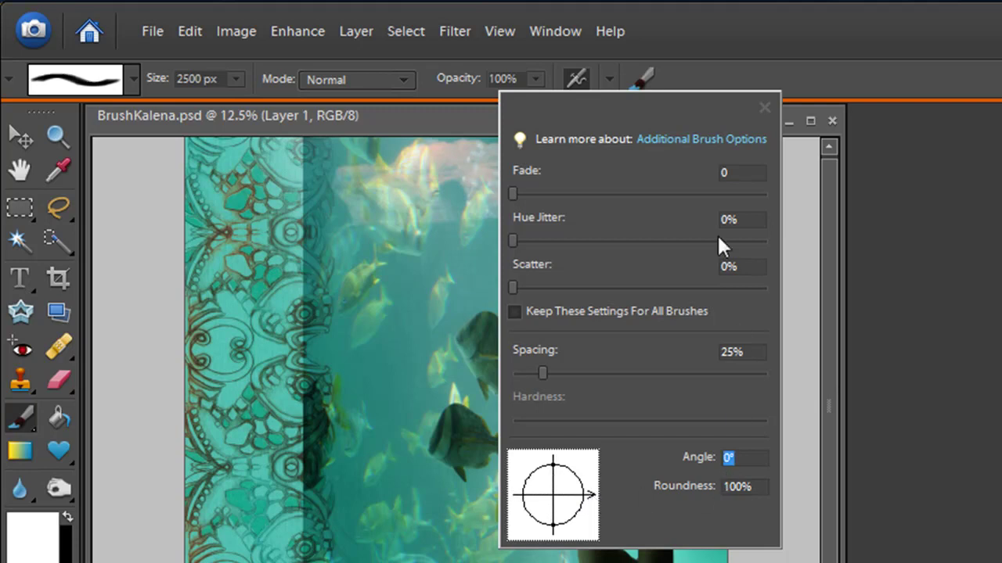
{"action": "left_click", "coordinate": [765, 108]}
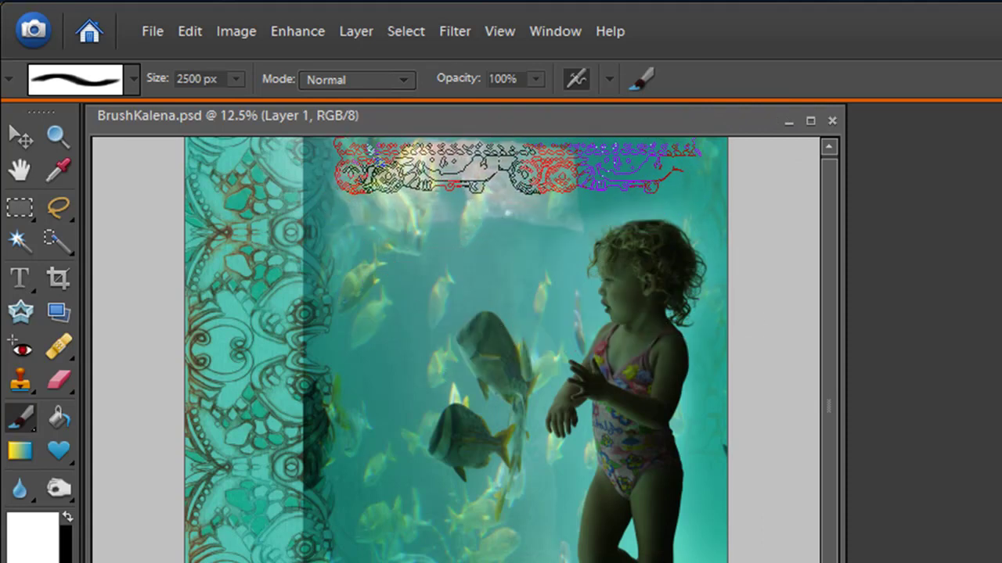
Step: Stamp lace along the top edge, then set the brush angle to -90° and stamp the right edge
{"action": "left_click", "coordinate": [517, 168]}
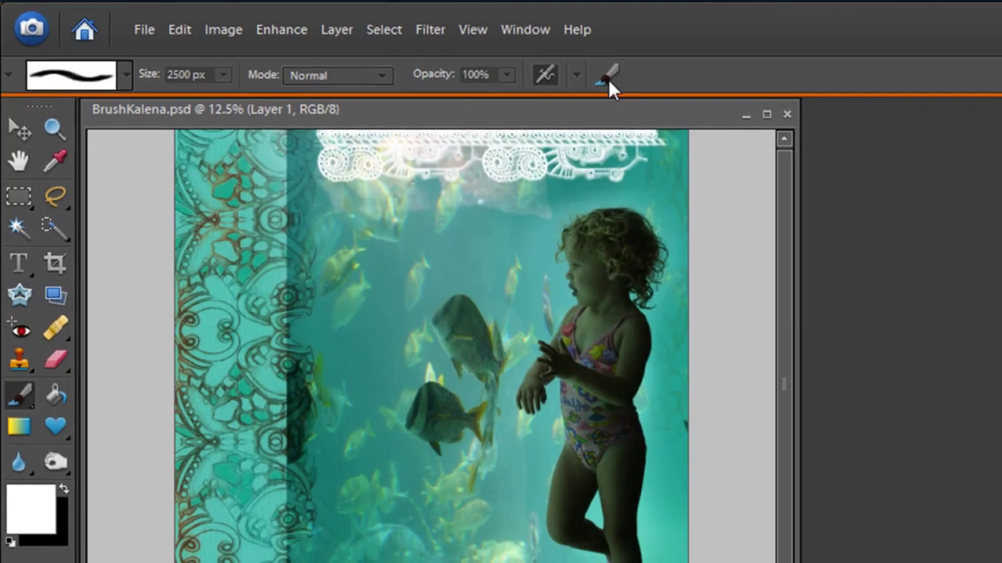
{"action": "left_click", "coordinate": [631, 79]}
{"action": "mouse_move", "coordinate": [554, 476]}
{"action": "left_mouse_down"}
{"action": "mouse_move", "coordinate": [537, 507]}
{"action": "mouse_move", "coordinate": [523, 507]}
{"action": "left_mouse_up"}
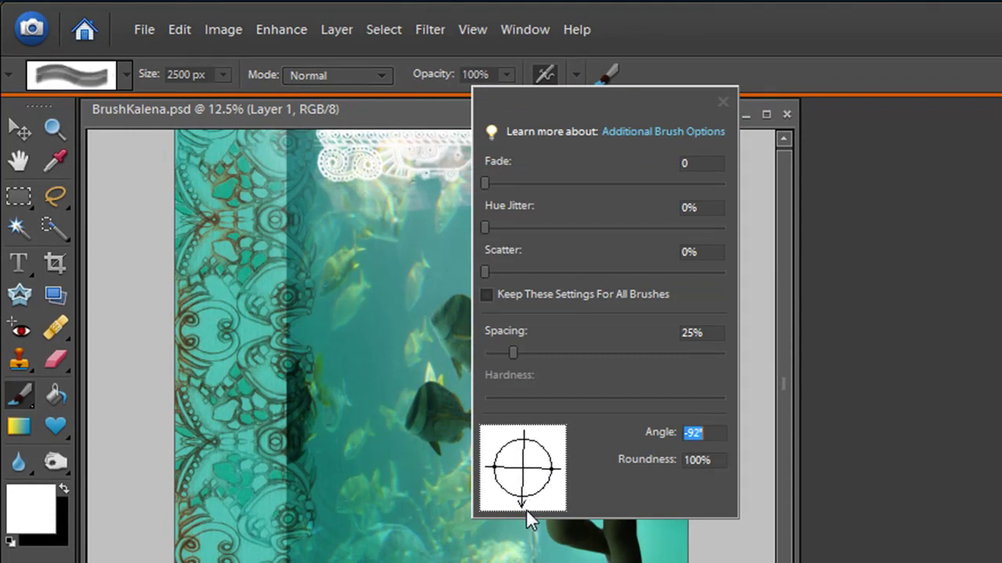
{"action": "left_click", "coordinate": [521, 504]}
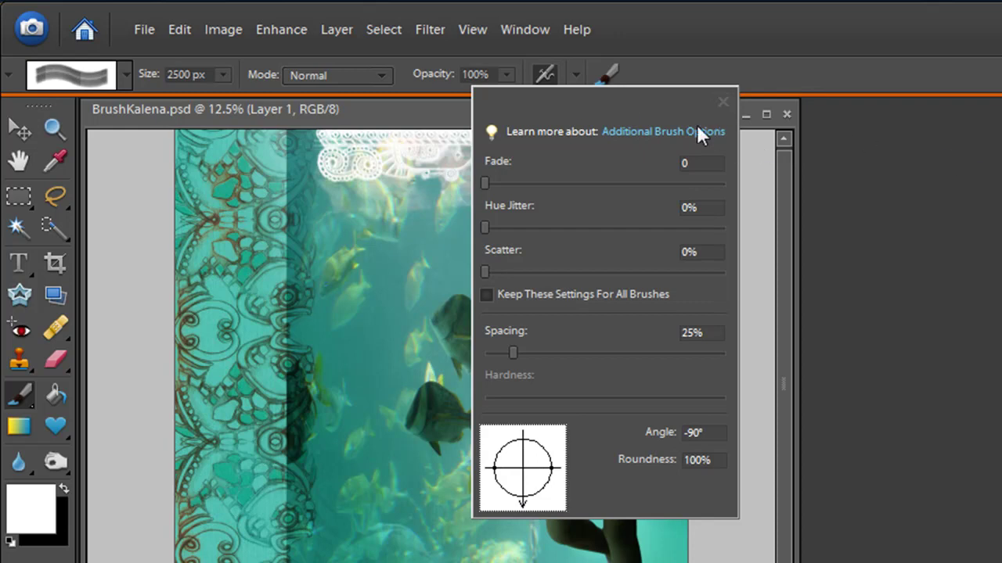
{"action": "left_click", "coordinate": [723, 103]}
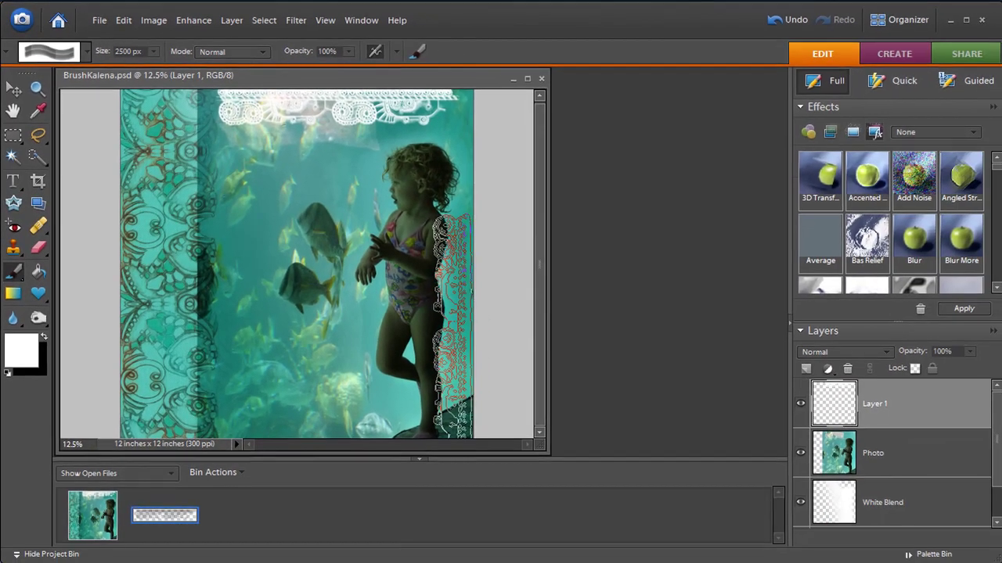
{"action": "left_click", "coordinate": [557, 399]}
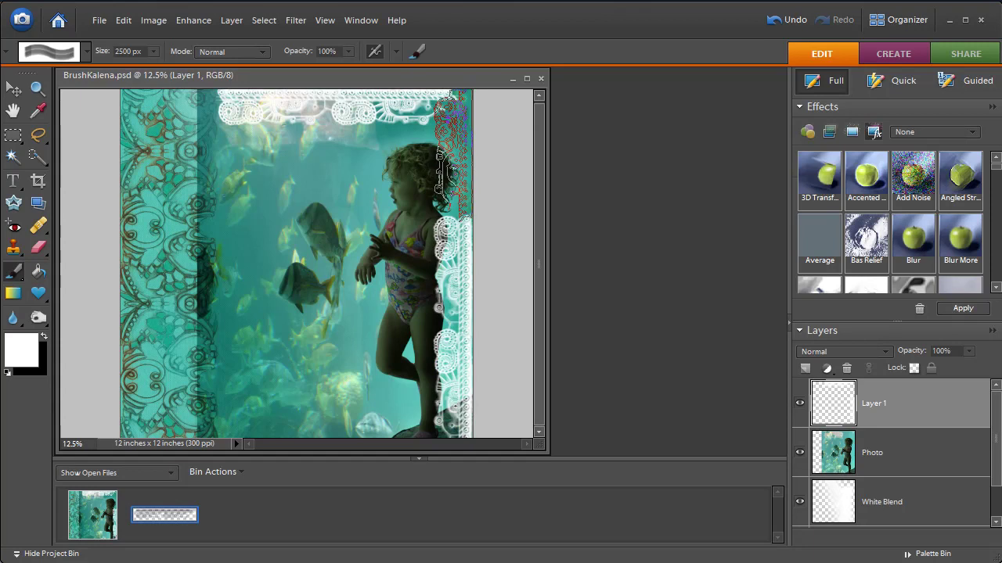
{"action": "left_click", "coordinate": [452, 157]}
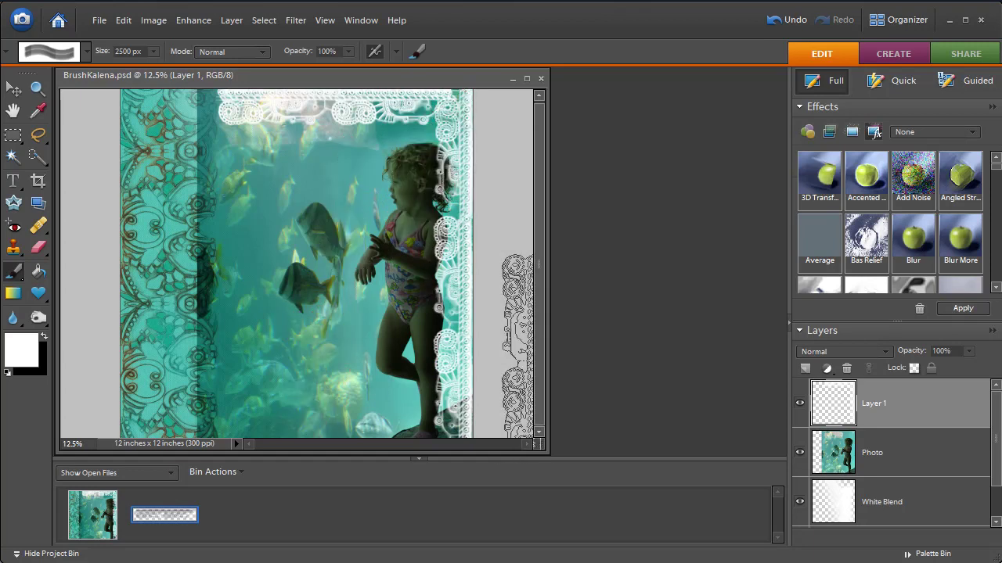
Step: Rotate the brush angle to 180° and stamp lace along the bottom edge
{"action": "left_click", "coordinate": [416, 51]}
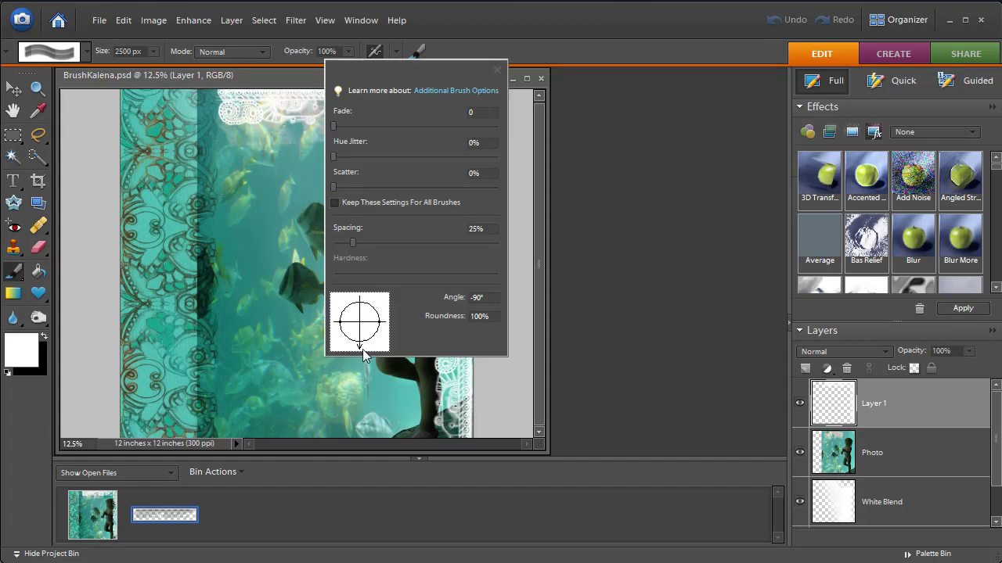
{"action": "mouse_move", "coordinate": [359, 349]}
{"action": "left_mouse_down"}
{"action": "mouse_move", "coordinate": [341, 342]}
{"action": "mouse_move", "coordinate": [333, 322]}
{"action": "left_mouse_up"}
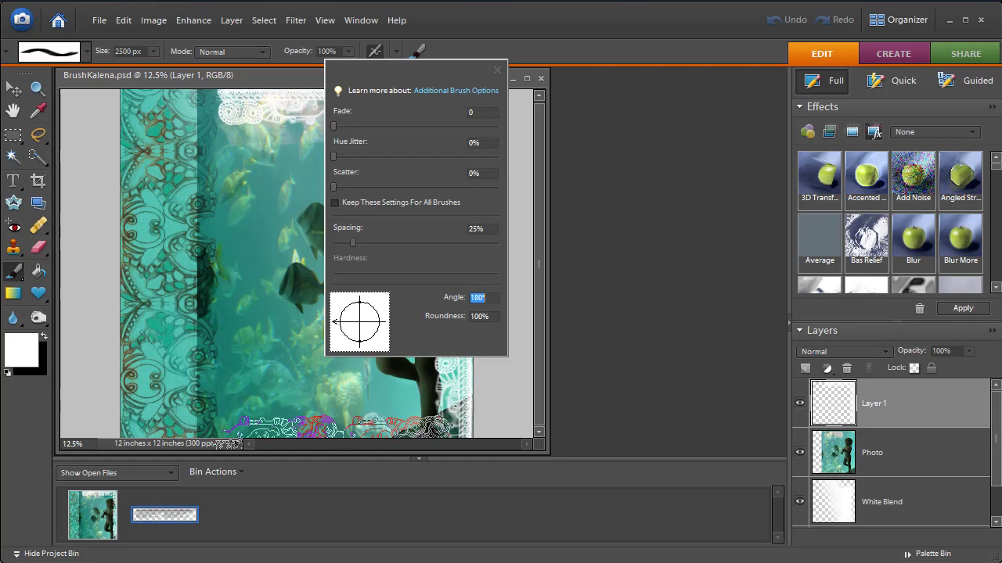
{"action": "left_click", "coordinate": [329, 444]}
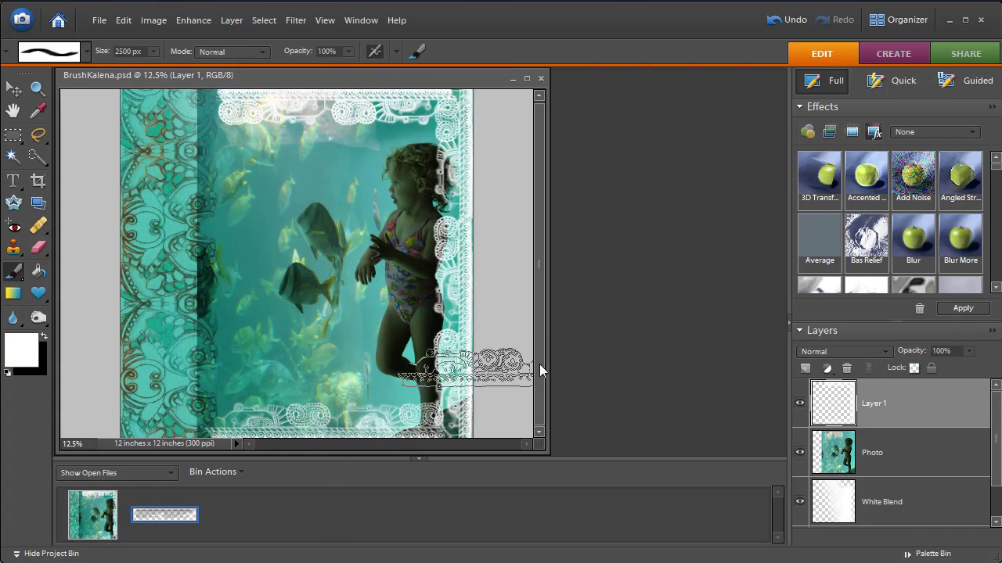
Step: Load Layer 1's lace as a selection, hide Layer 1, and erase that shape from the Photo layer
{"action": "left_click", "coordinate": [370, 157]}
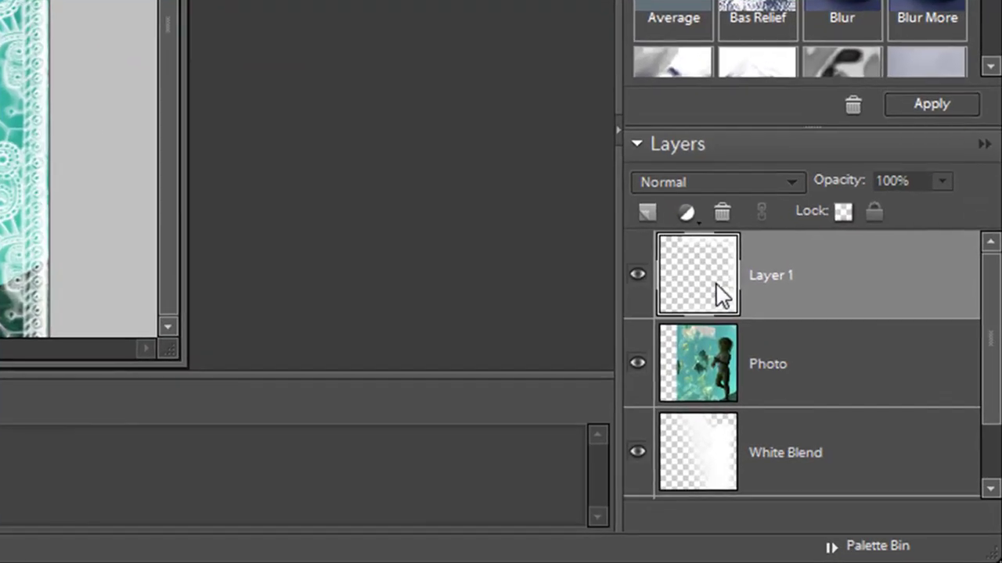
{"action": "key", "text": "ctrl"}
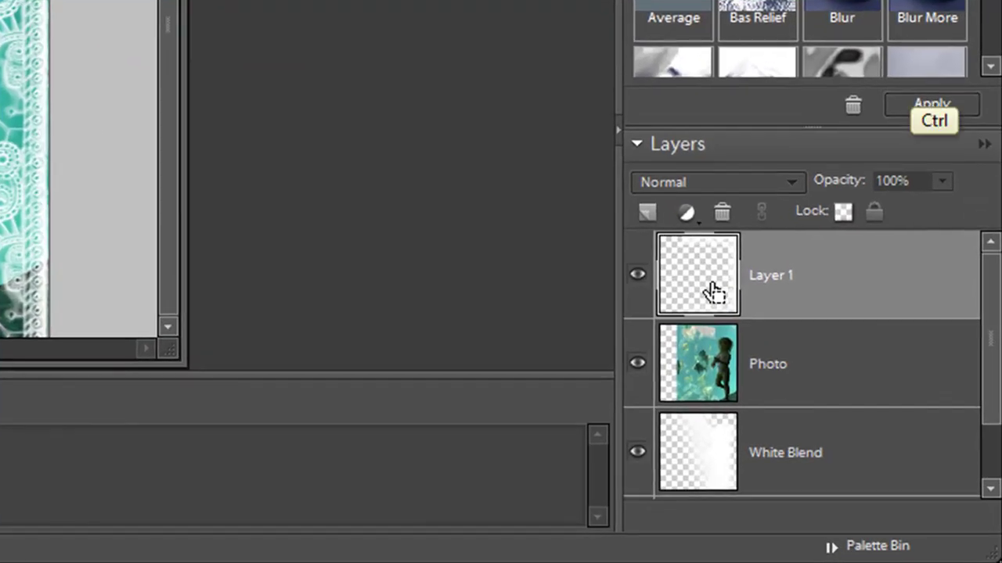
{"action": "left_click", "coordinate": [709, 290], "text": "ctrl"}
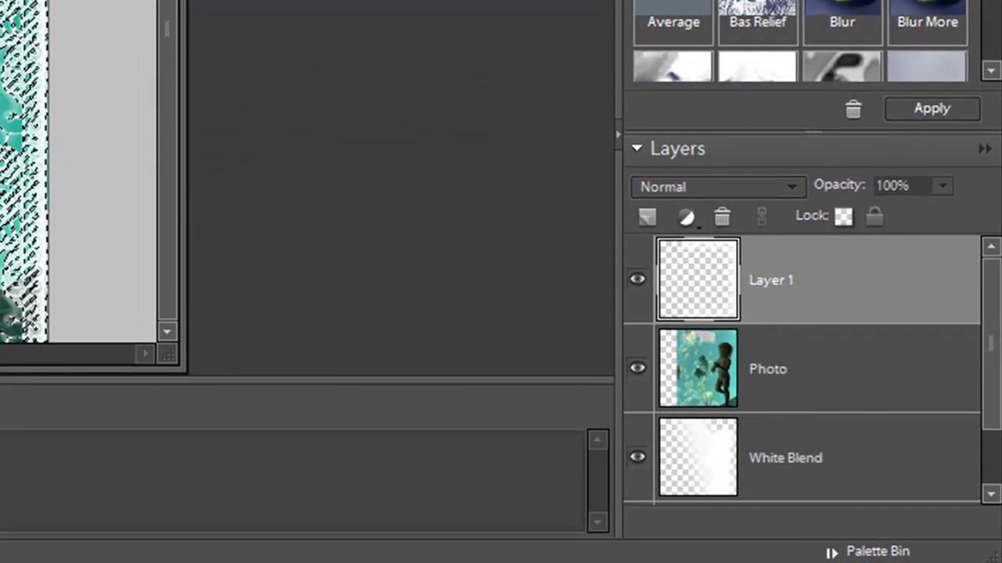
{"action": "left_click", "coordinate": [637, 281]}
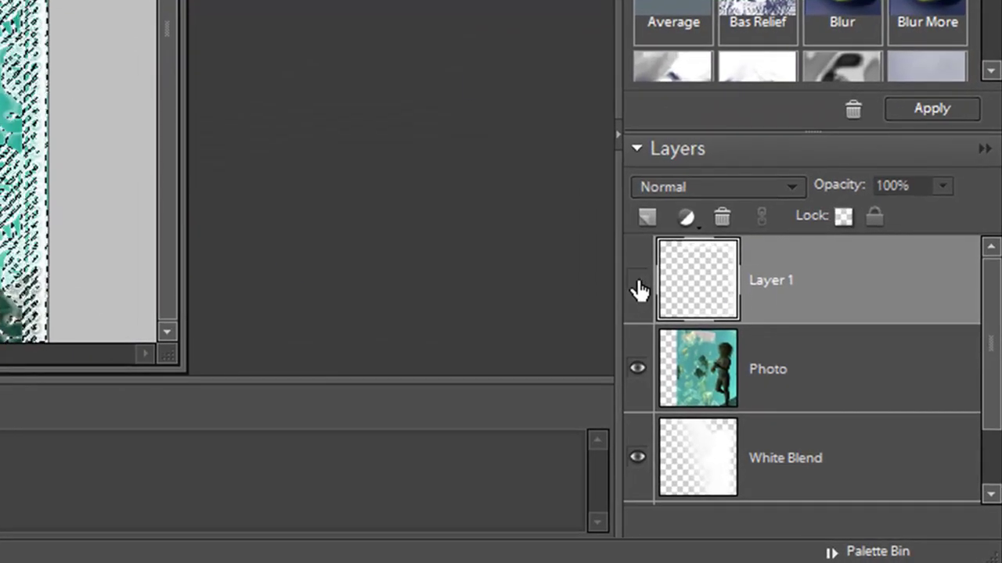
{"action": "left_click", "coordinate": [794, 378]}
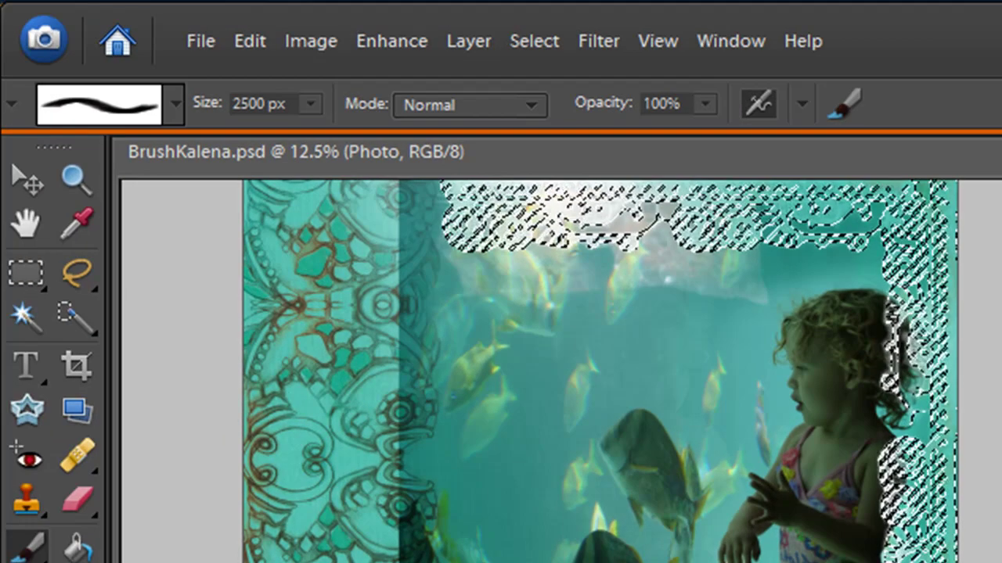
{"action": "key", "text": "ctrl+d"}
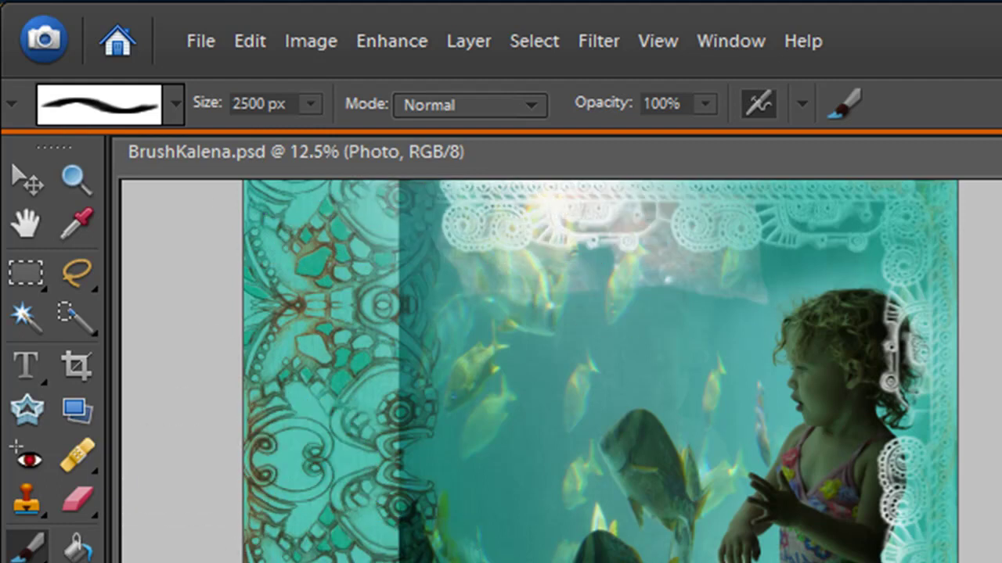
Step: Switch to the Eraser with the soft 300 px brush tip at 33% opacity
{"action": "left_click", "coordinate": [77, 501]}
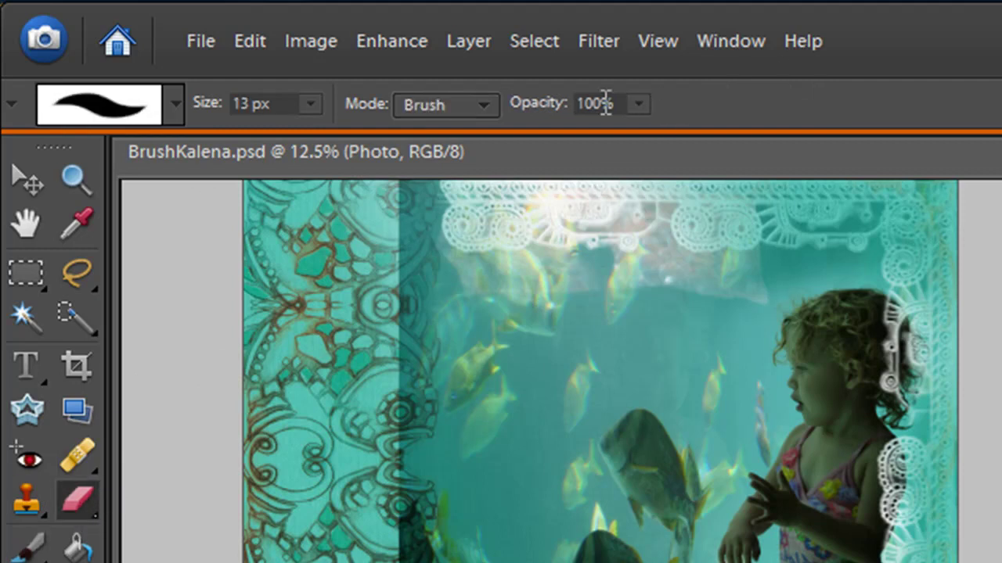
{"action": "left_click", "coordinate": [176, 104]}
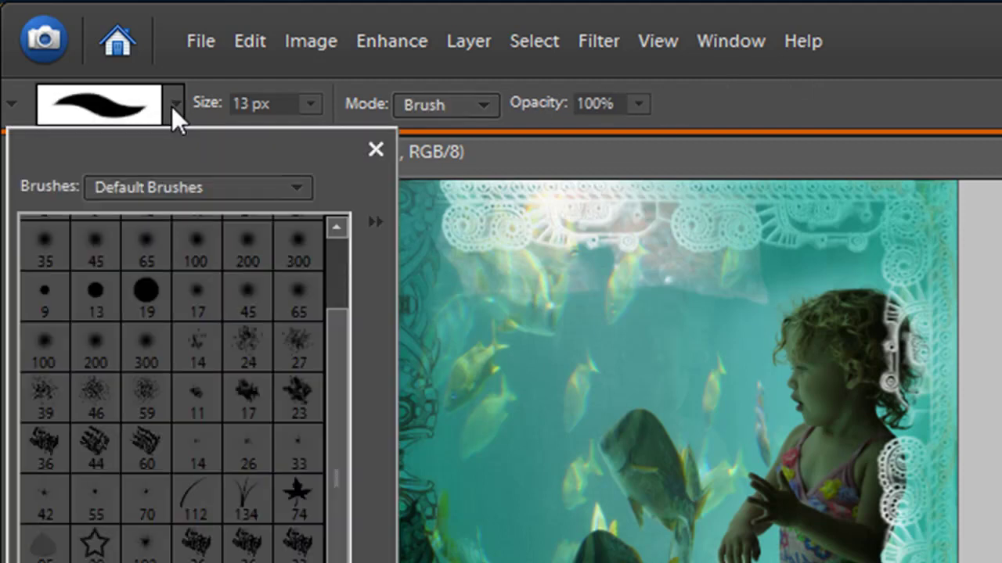
{"action": "left_click", "coordinate": [143, 362]}
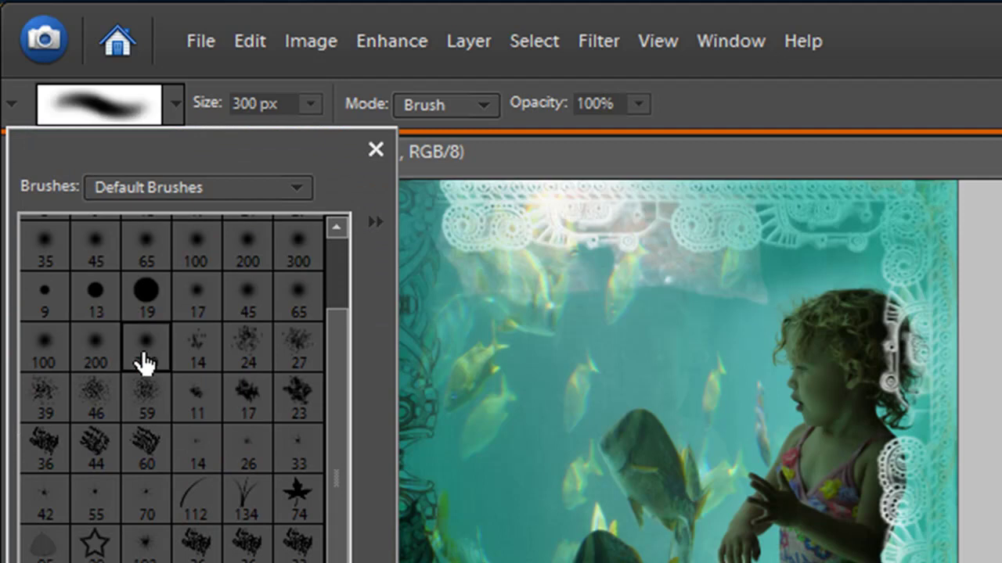
{"action": "left_click", "coordinate": [642, 103]}
{"action": "mouse_move", "coordinate": [639, 131]}
{"action": "left_mouse_down"}
{"action": "mouse_move", "coordinate": [506, 121]}
{"action": "mouse_move", "coordinate": [544, 127]}
{"action": "mouse_move", "coordinate": [528, 127]}
{"action": "left_mouse_up"}
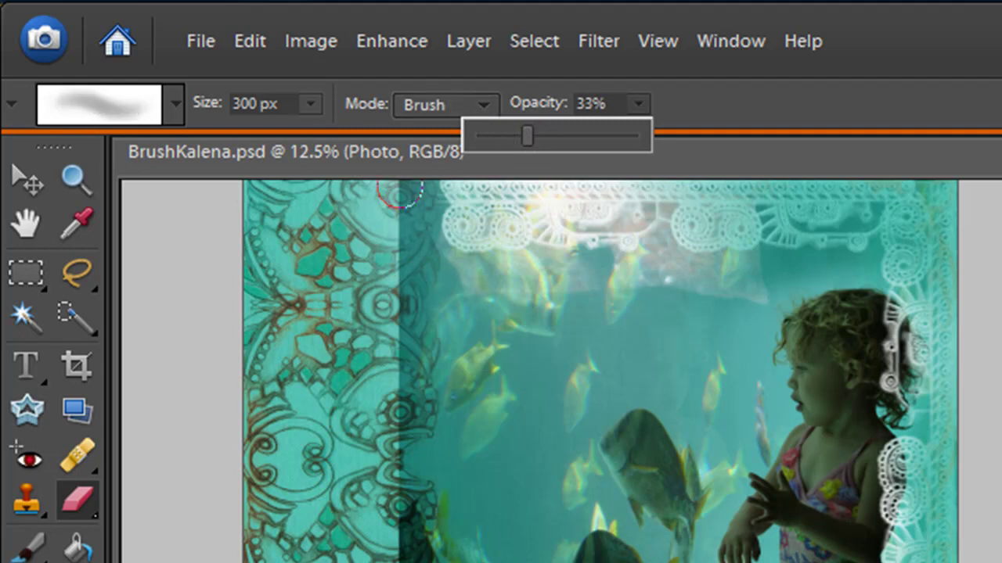
{"action": "left_click", "coordinate": [388, 201]}
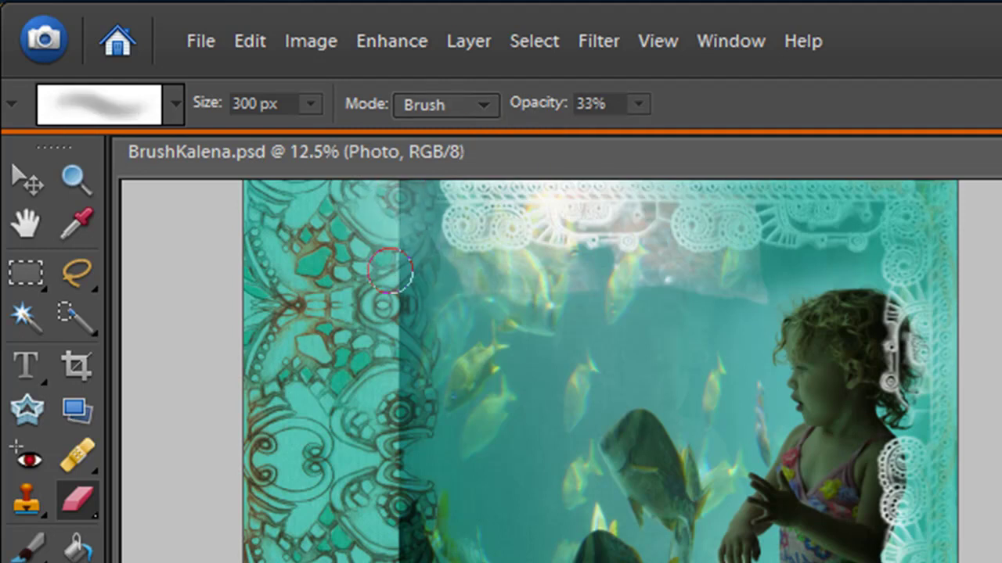